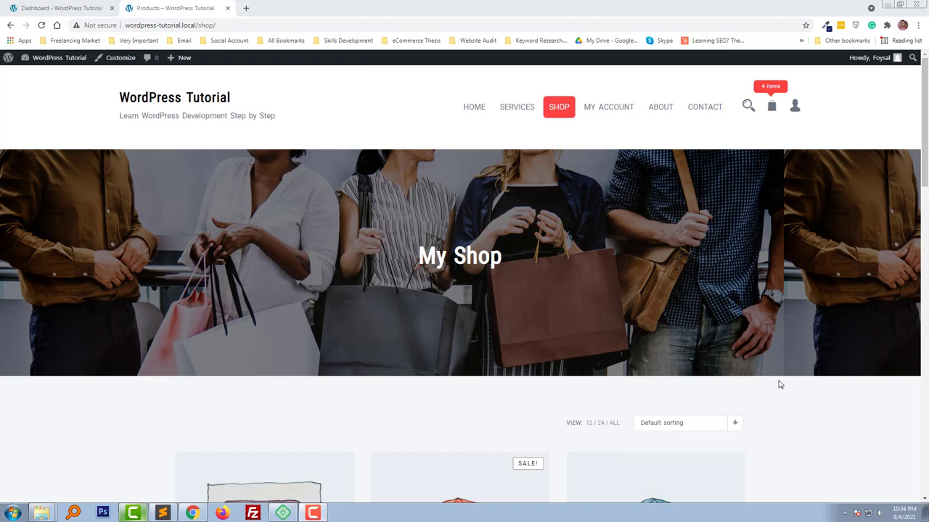
- Go to MY ACCOUNT in the site navigation and scroll its dashboard, header still showing
scroll(780, 418, down, 4)
scroll(777, 421, down, 3)
scroll(648, 389, down, 3)
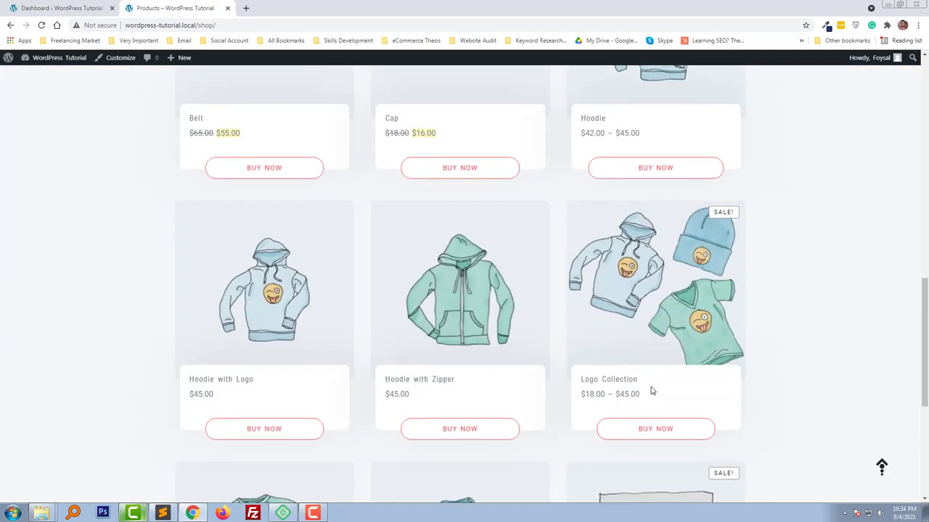
scroll(651, 391, up, 3)
scroll(650, 391, up, 7)
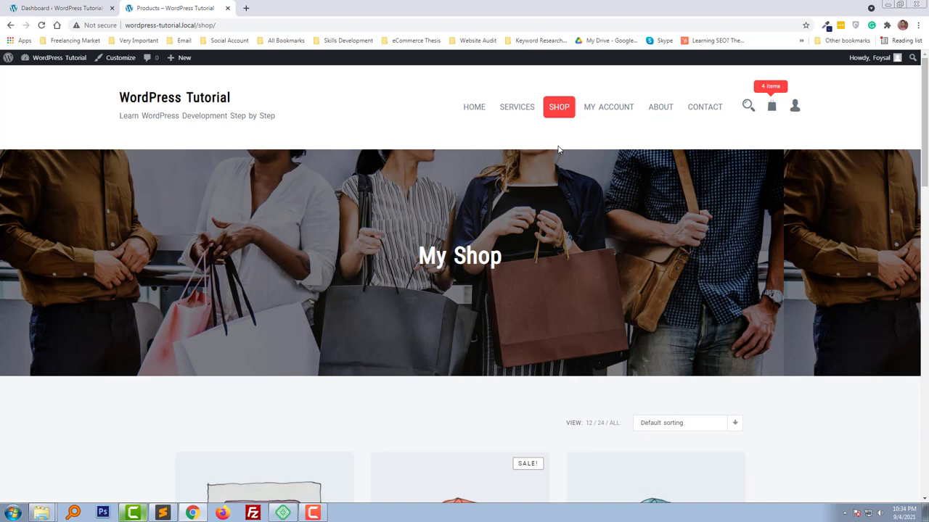
click(628, 113)
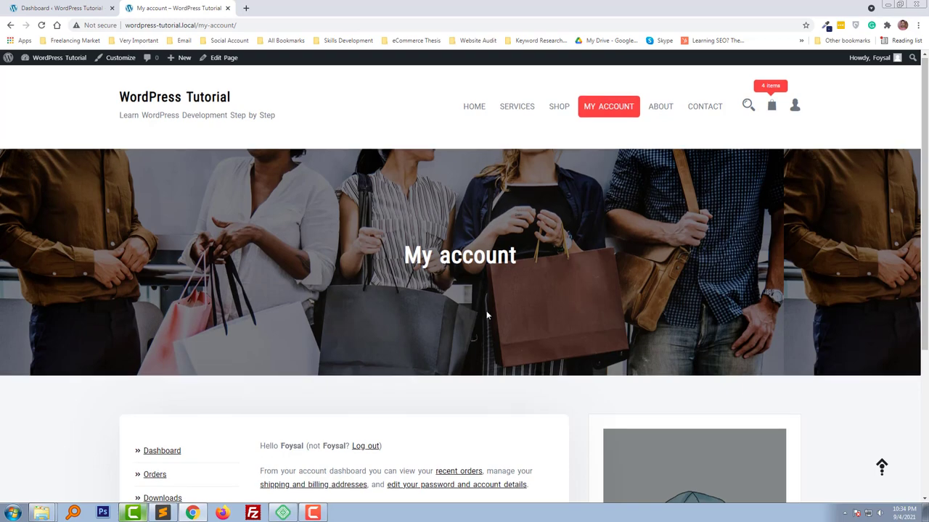
scroll(326, 324, down, 3)
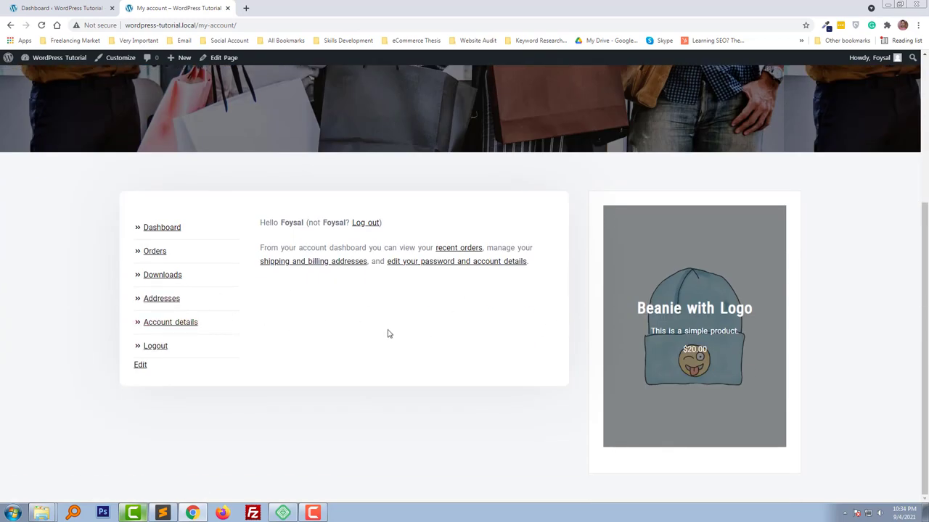
scroll(387, 331, up, 1)
scroll(348, 332, up, 3)
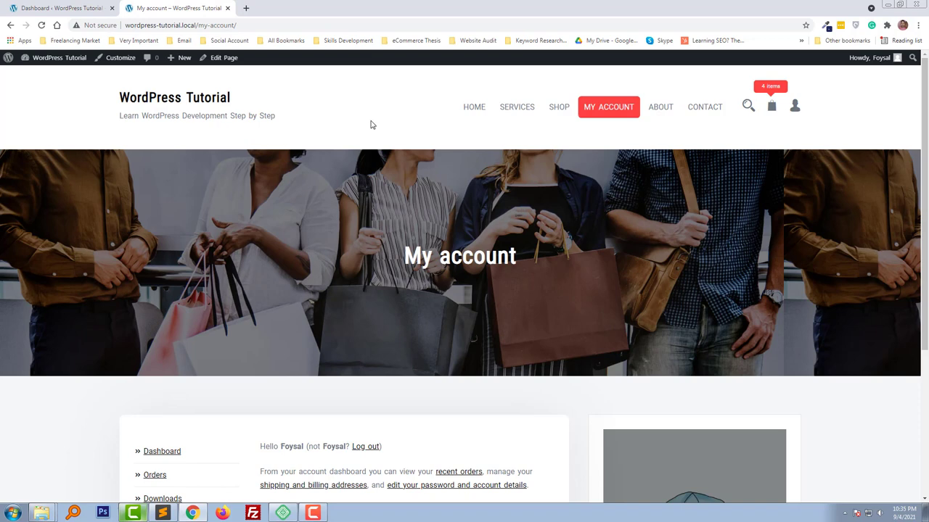
- Inspect the My account page to open DevTools' Elements panel beside it
right_click(413, 127)
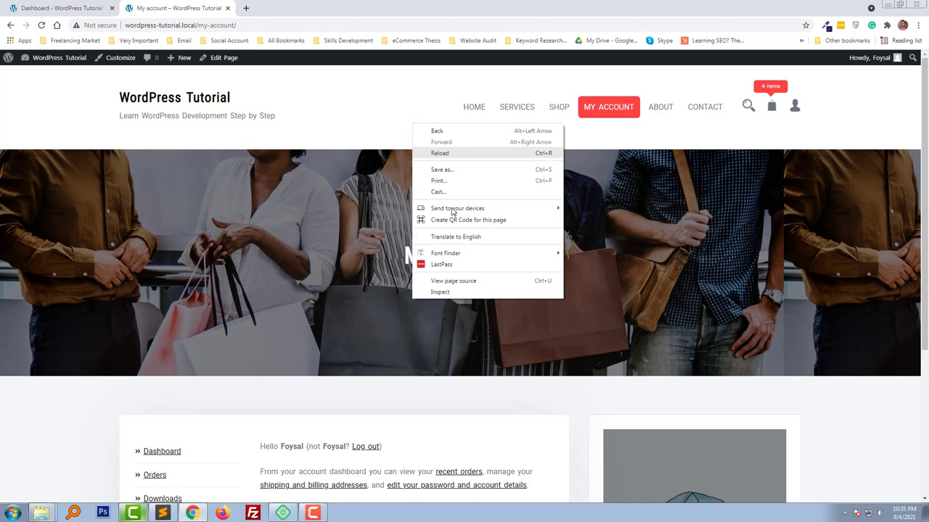
click(480, 292)
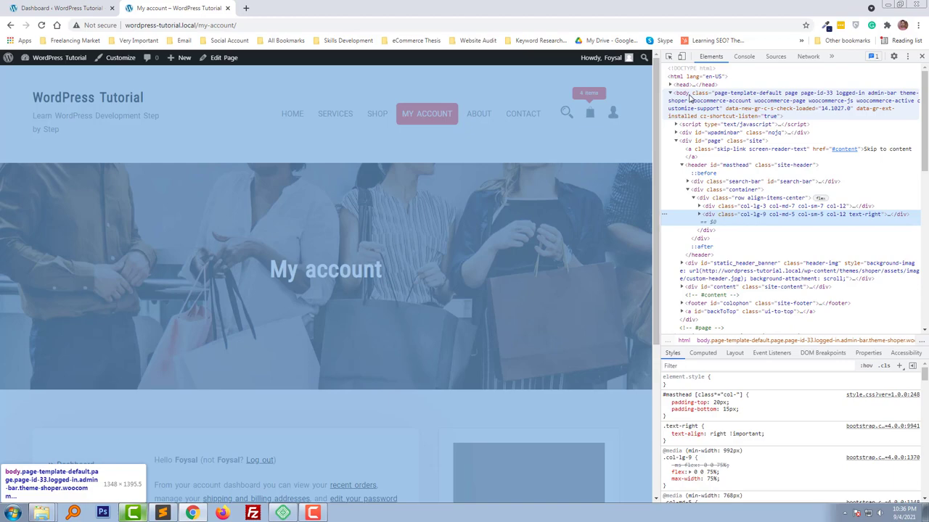
- Select the body element and copy the page-id-33 class from its class attribute
click(687, 94)
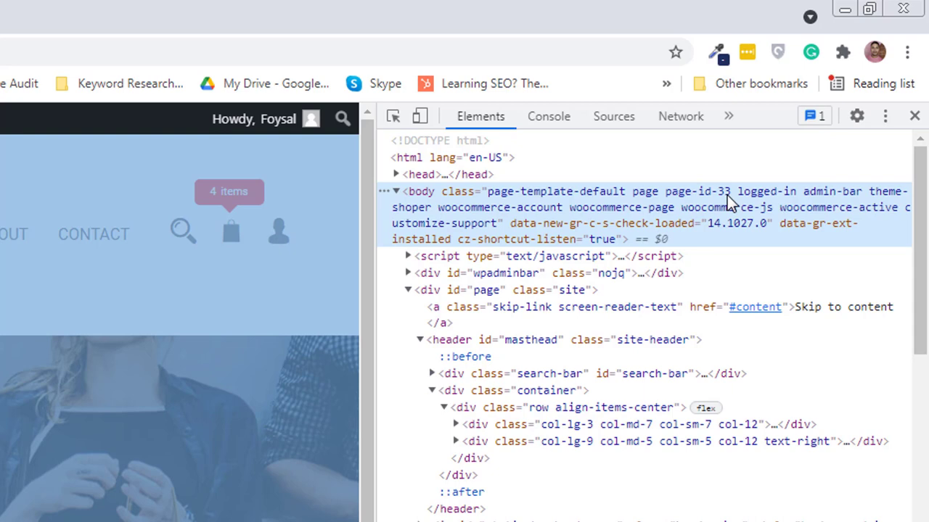
double_click(695, 194)
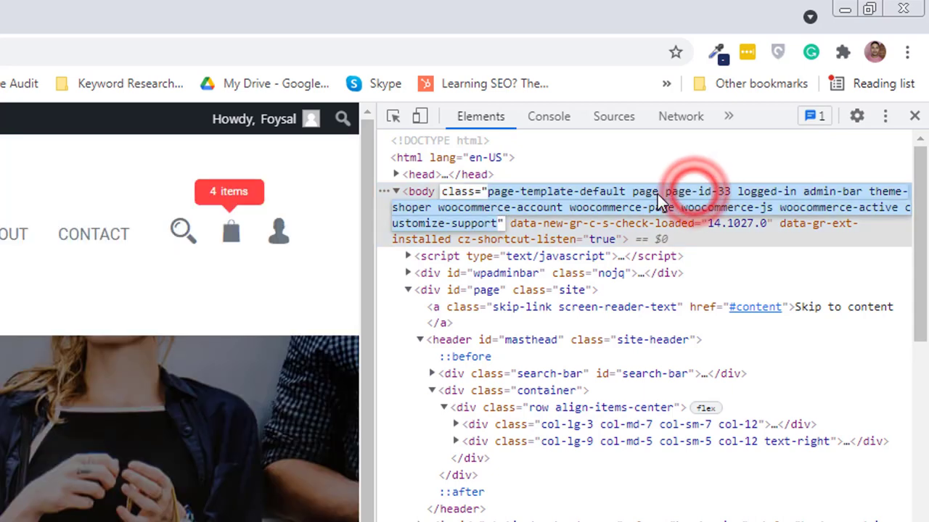
click(658, 194)
drag(666, 193, 734, 193)
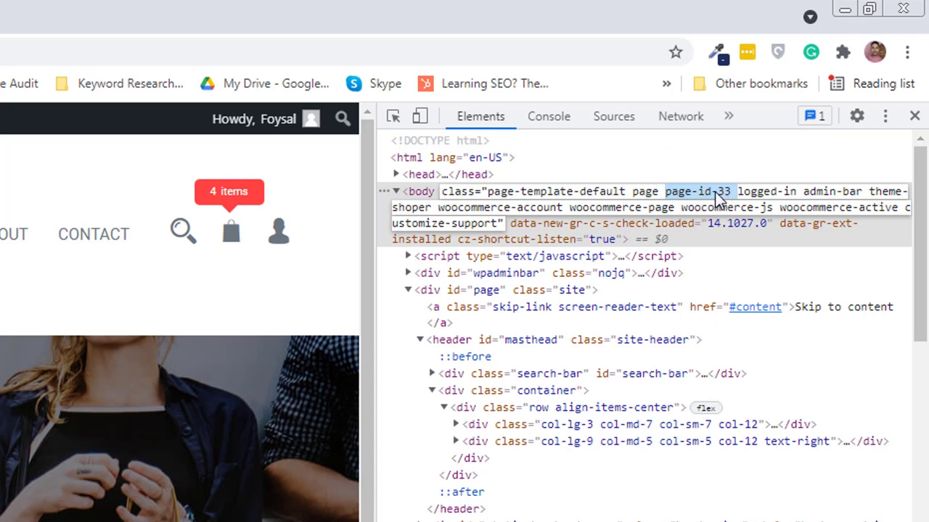
right_click(714, 191)
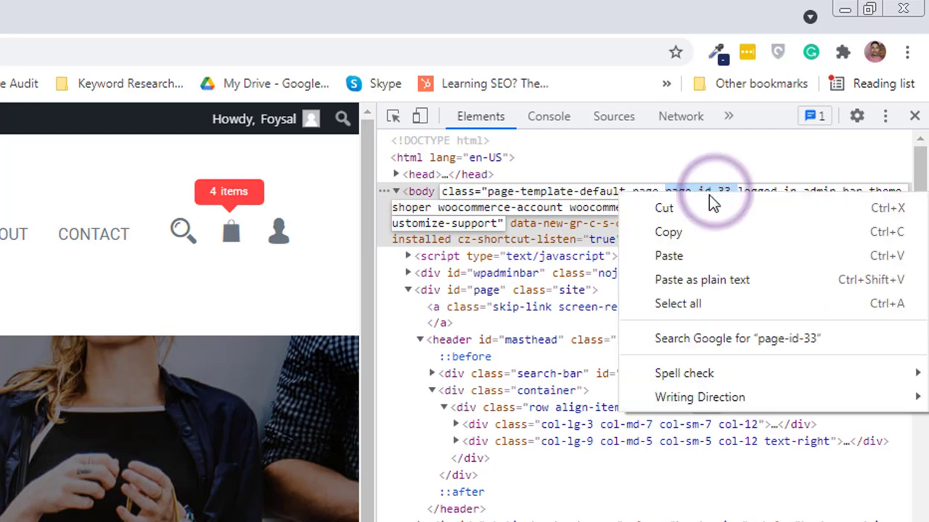
click(681, 231)
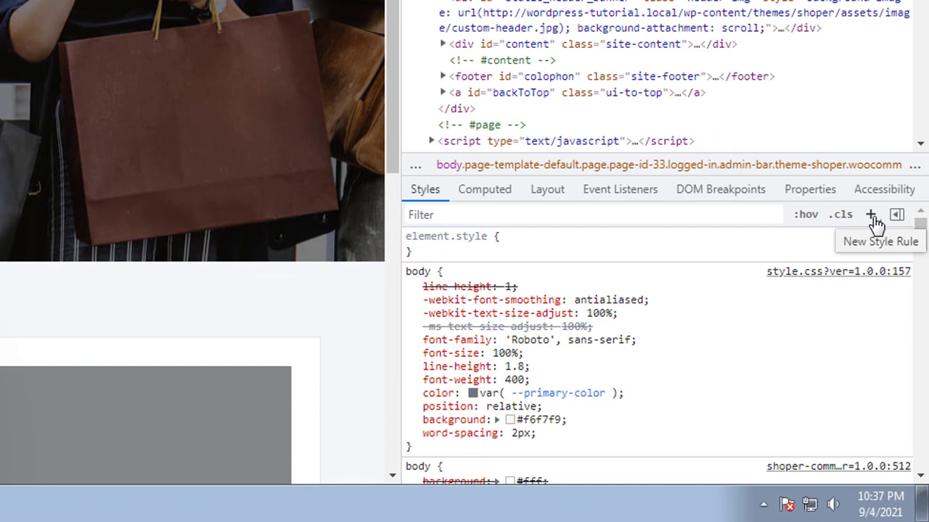
- Create a new style rule with the selector .page-id-33 in the Styles pane
click(872, 217)
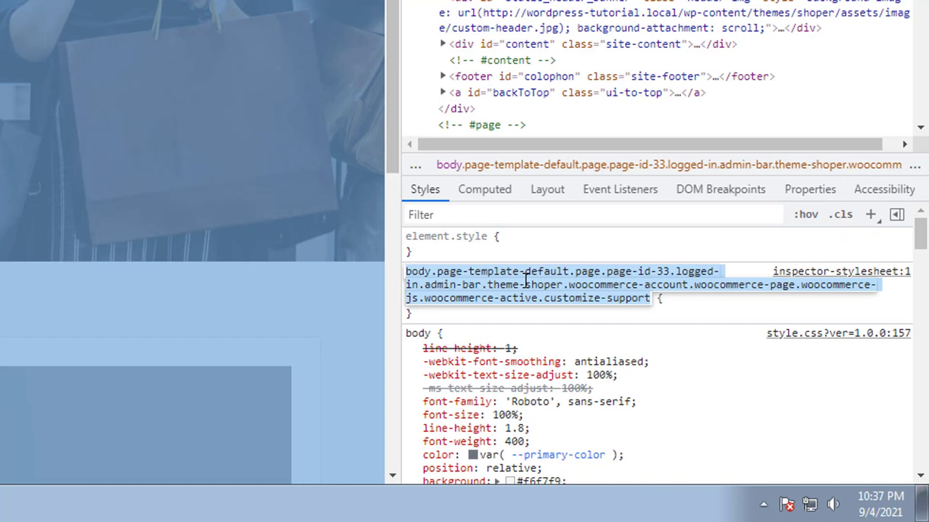
text(.)
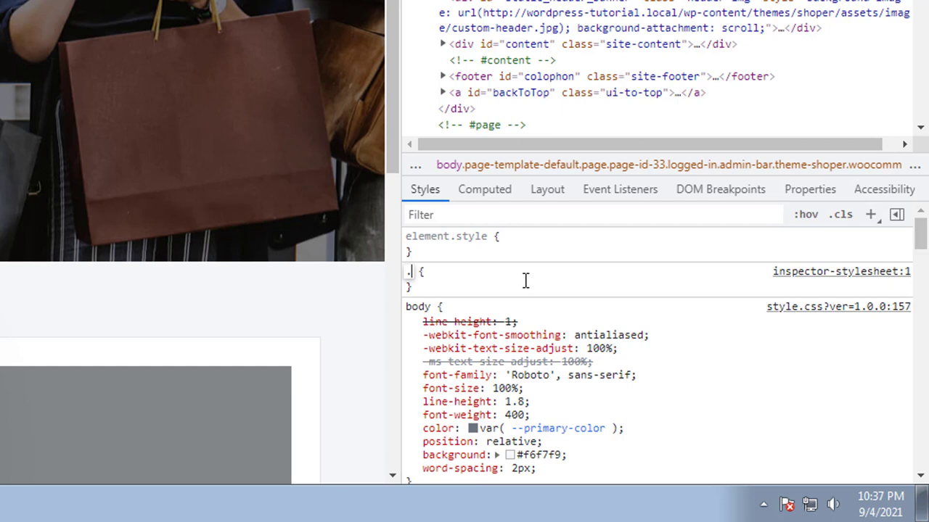
text(page-id-33)
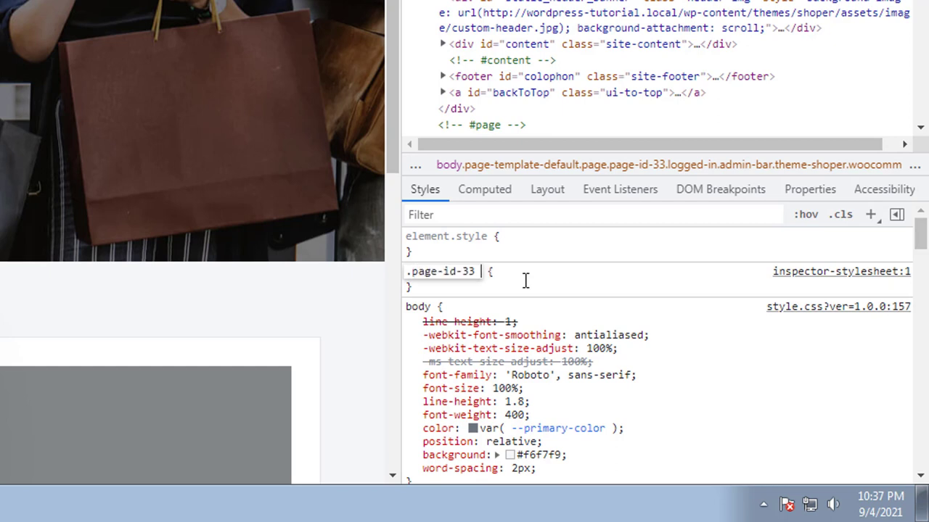
key(Return)
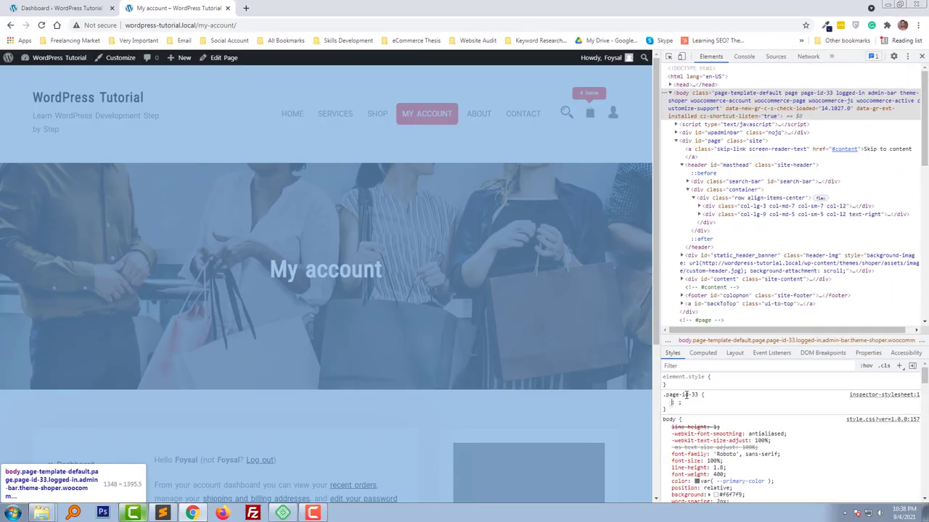
- Append site-header to the rule's selector and add display: none!important
click(686, 395)
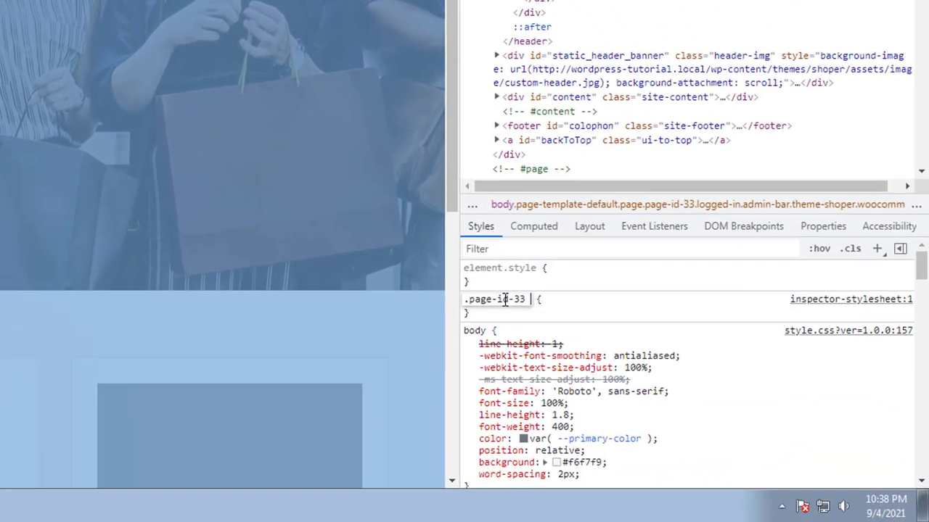
text(sit)
text(e-)
text(header)
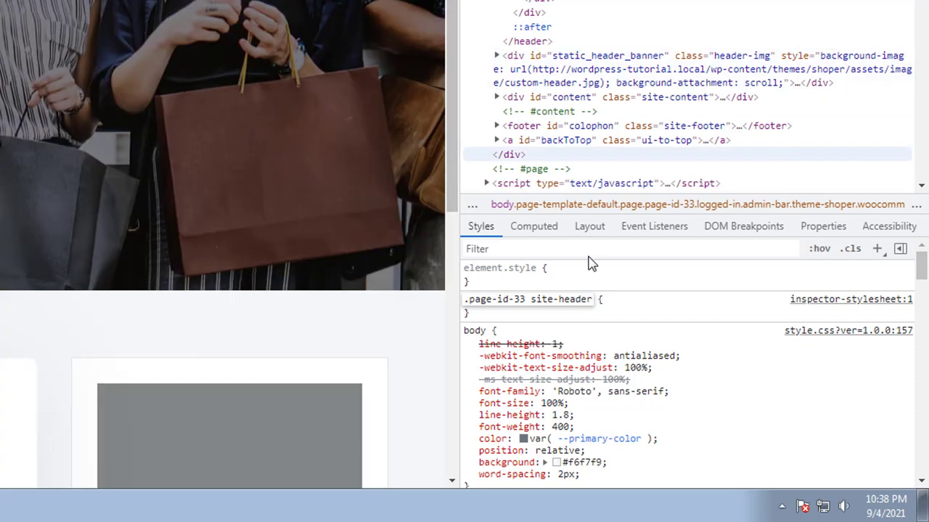
click(623, 307)
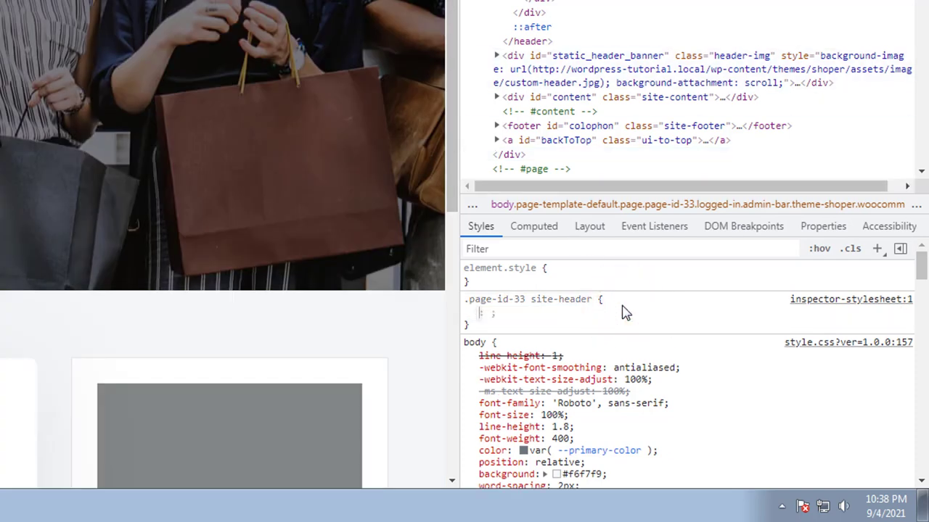
text(dis)
key(Tab)
text(n)
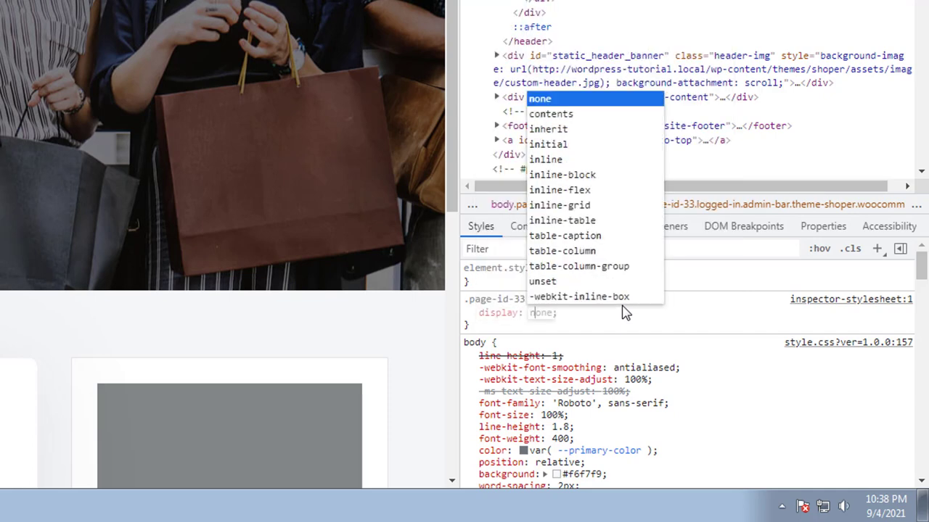
text(one)
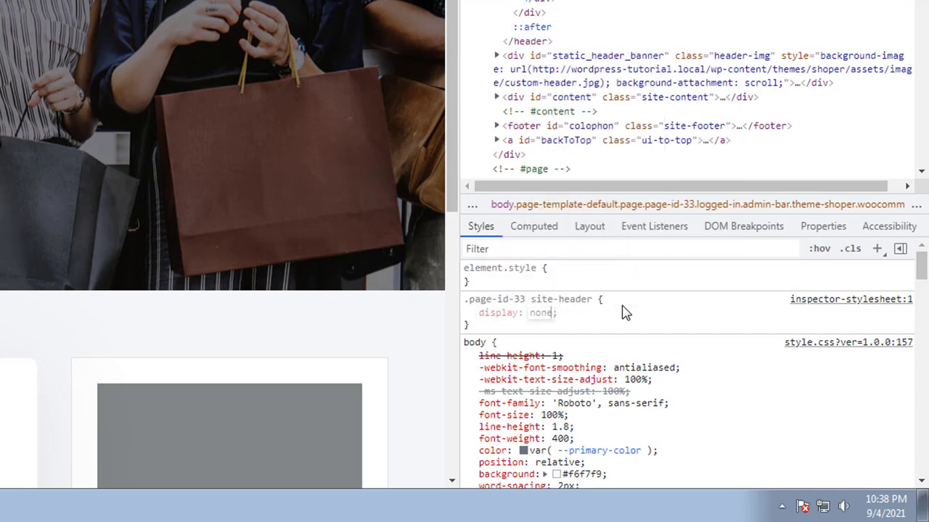
text(!i)
text(mportant)
click(622, 306)
- Insert the missing dot so the selector reads .page-id-33 .site-header, hiding the header
click(533, 302)
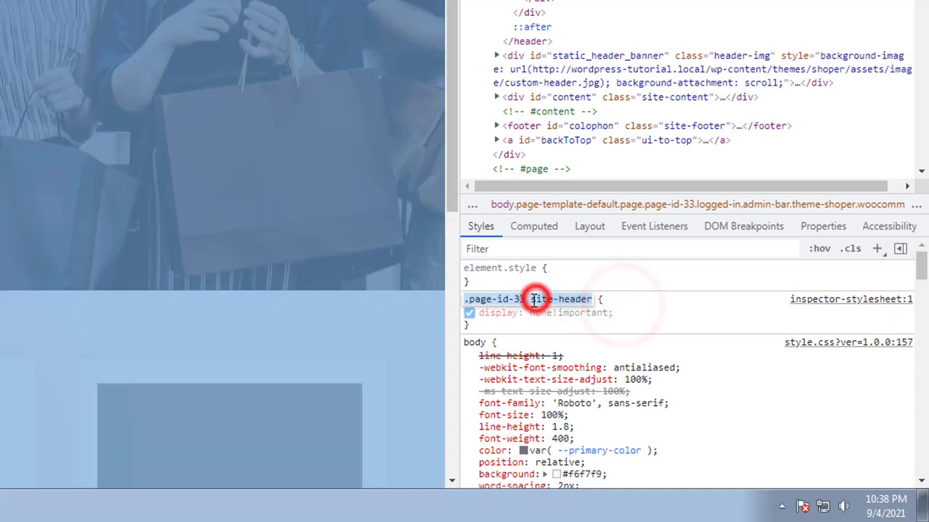
click(532, 302)
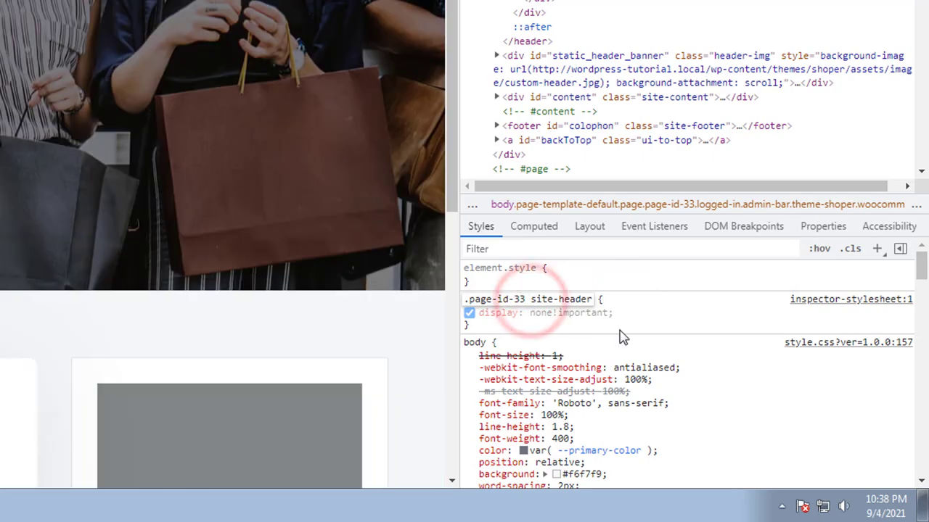
text(.)
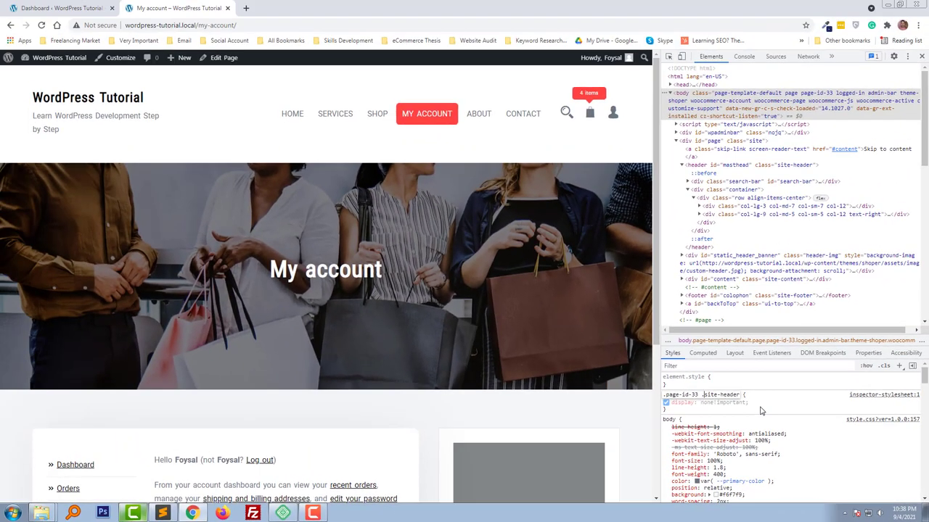
click(761, 411)
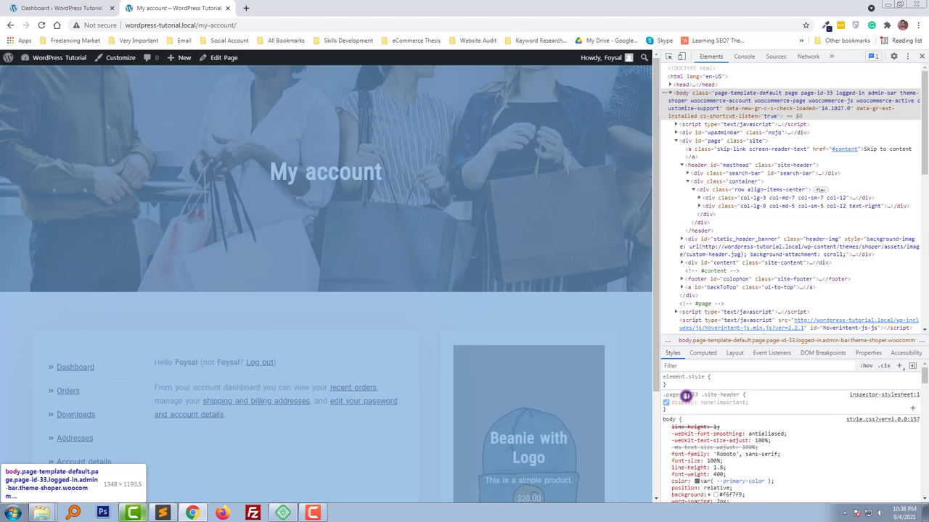
click(685, 395)
click(696, 417)
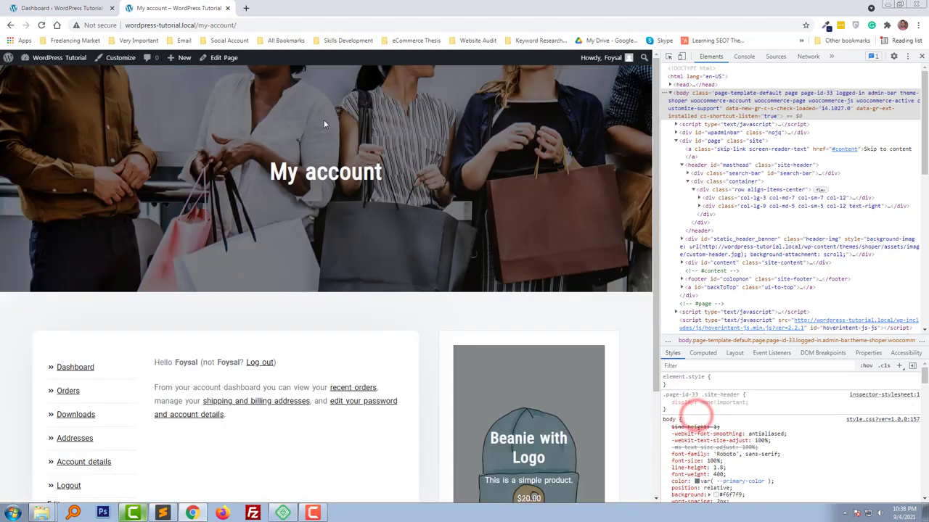
click(64, 8)
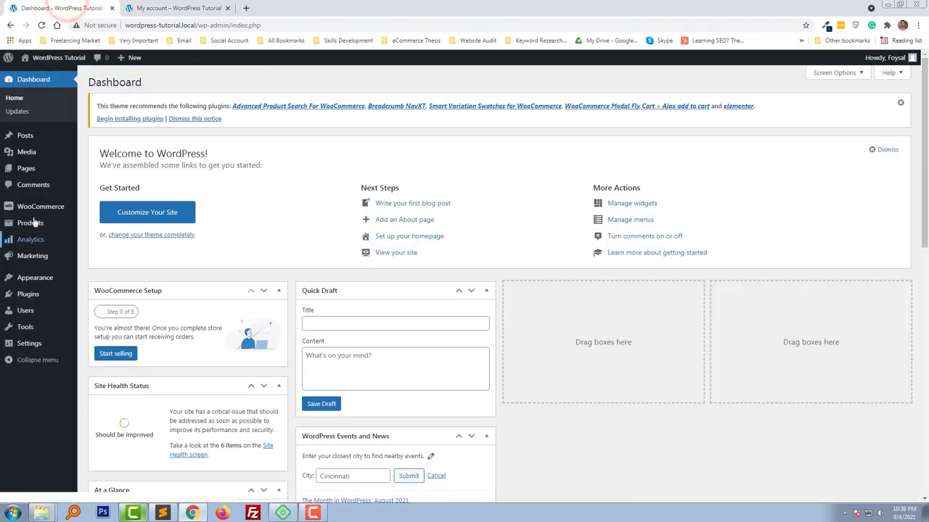
mouse_move(35, 278)
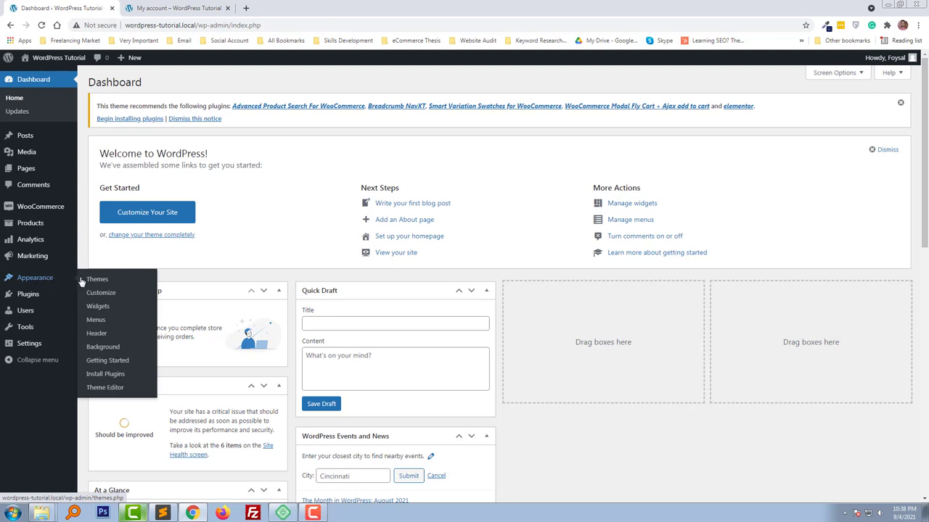
- Paste the .page-id-33 .site-header rule into Customizer's Additional CSS and publish it
click(92, 294)
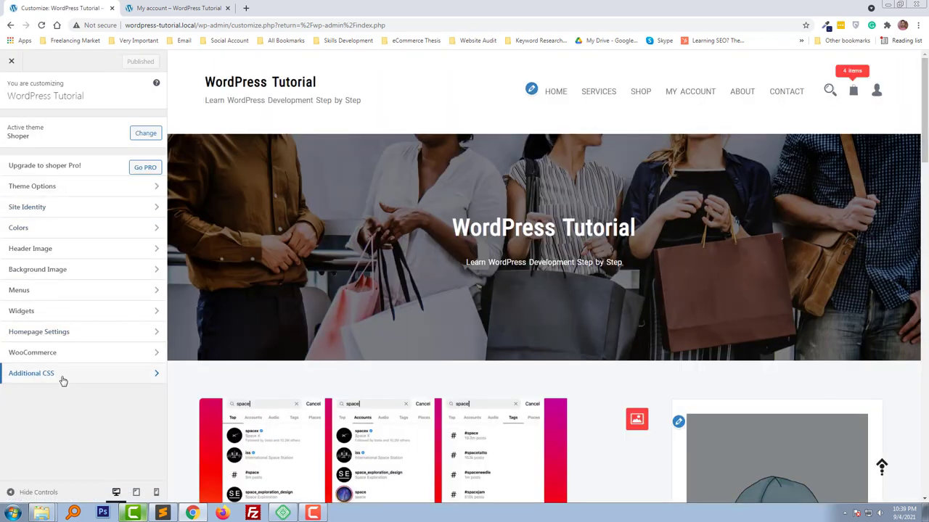
click(91, 374)
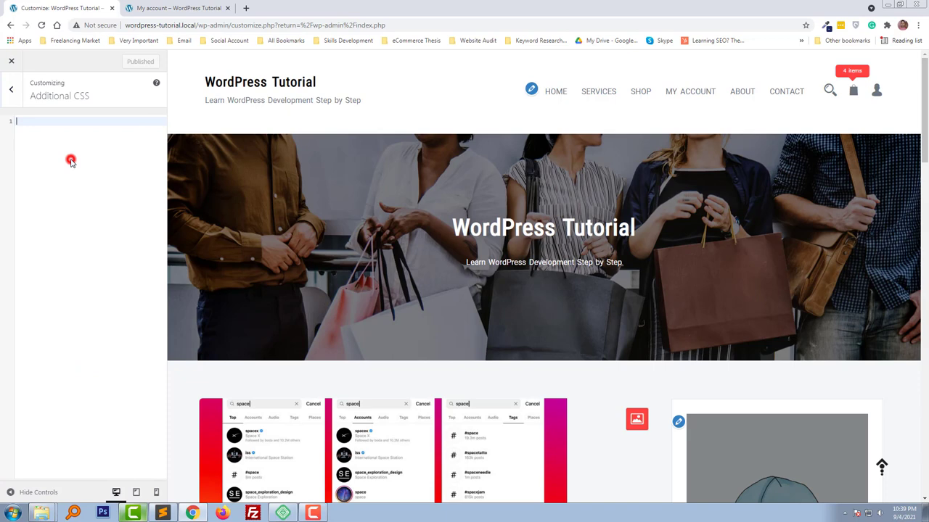
right_click(67, 120)
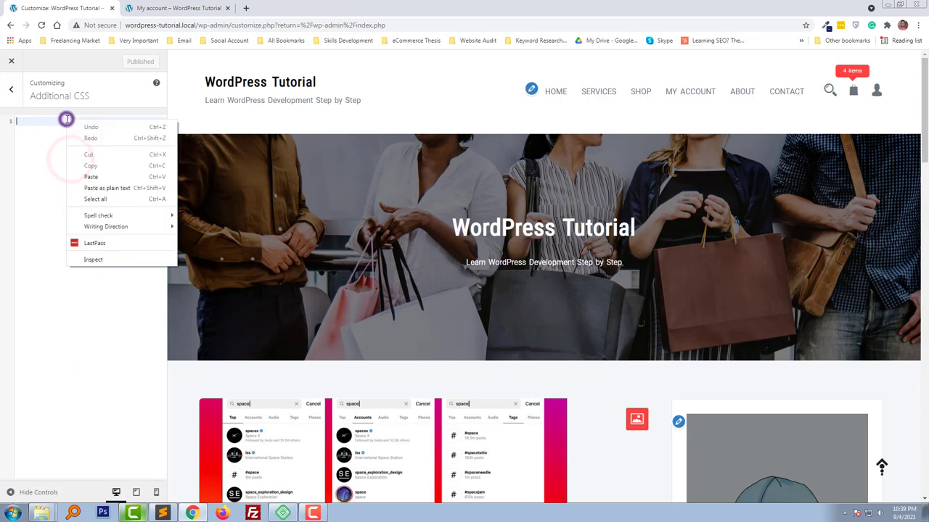
click(91, 177)
click(128, 63)
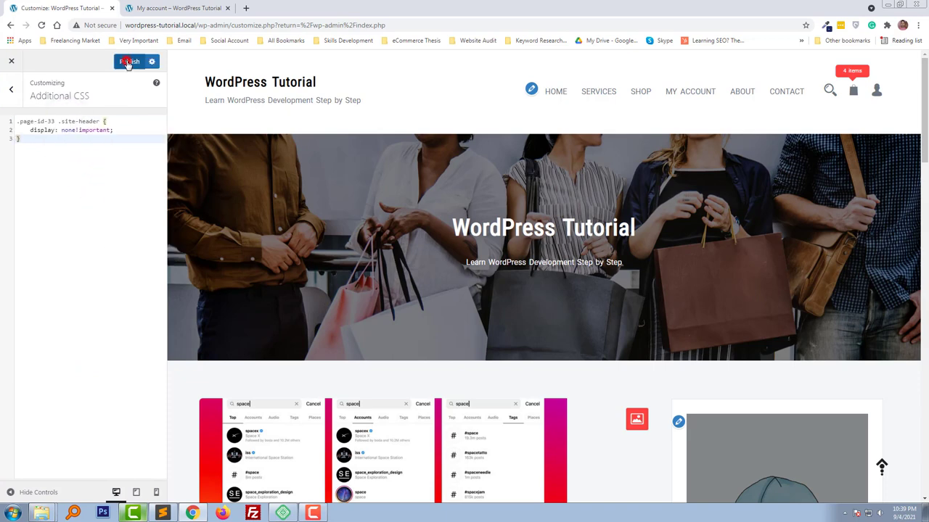
- Close DevTools, reload the My account page and scroll it to confirm the header is gone
click(154, 5)
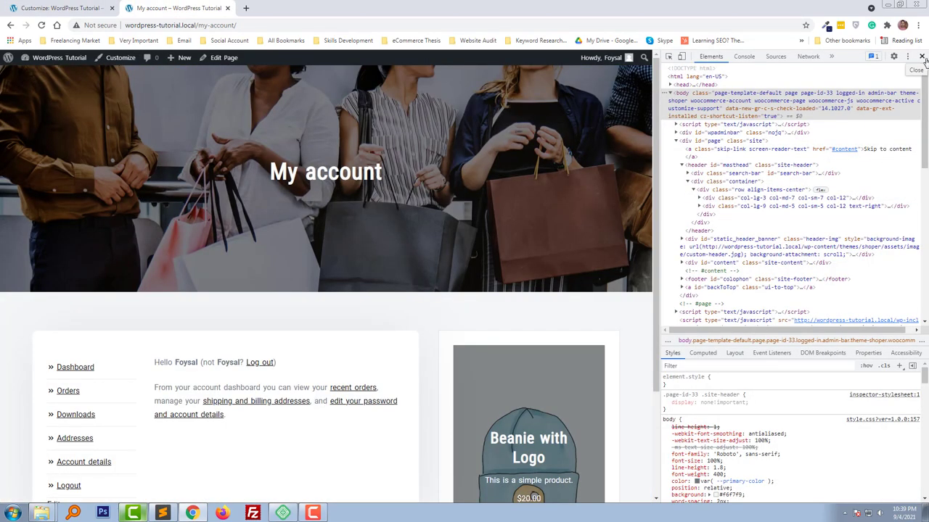
click(921, 56)
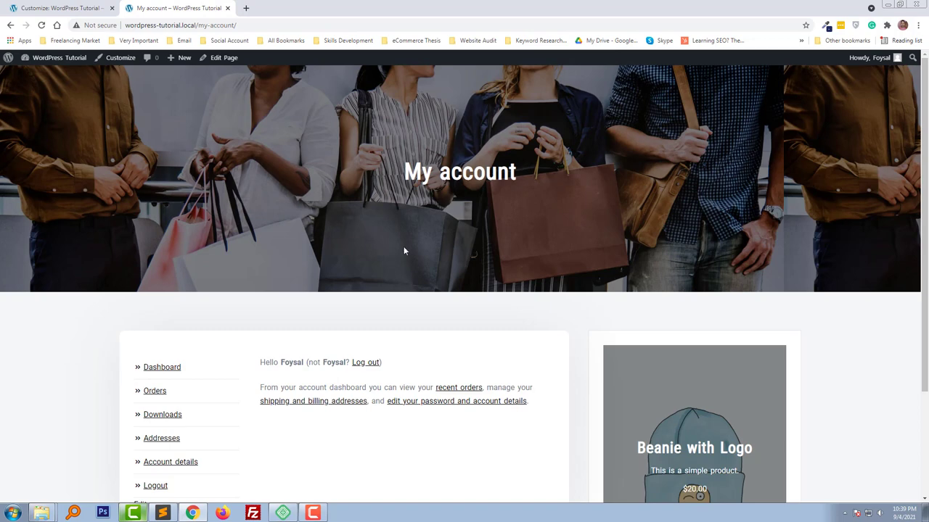
right_click(113, 318)
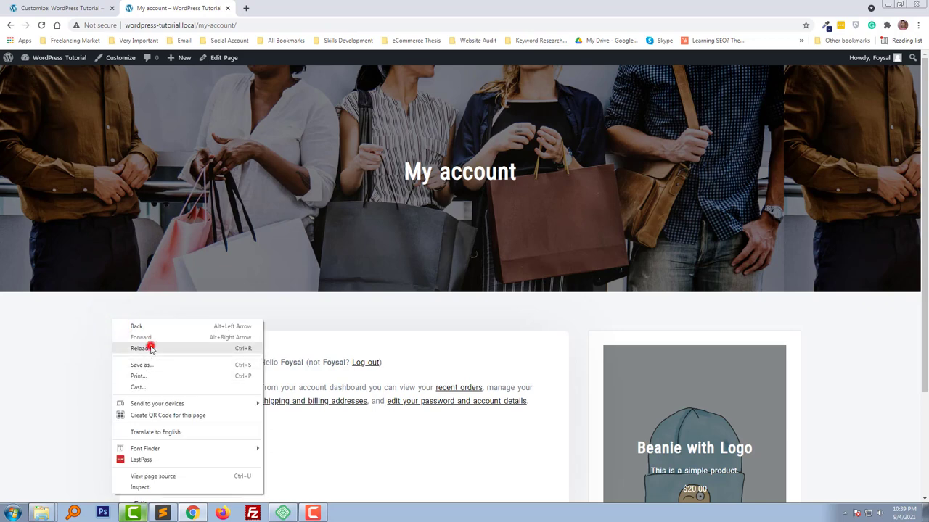
click(149, 347)
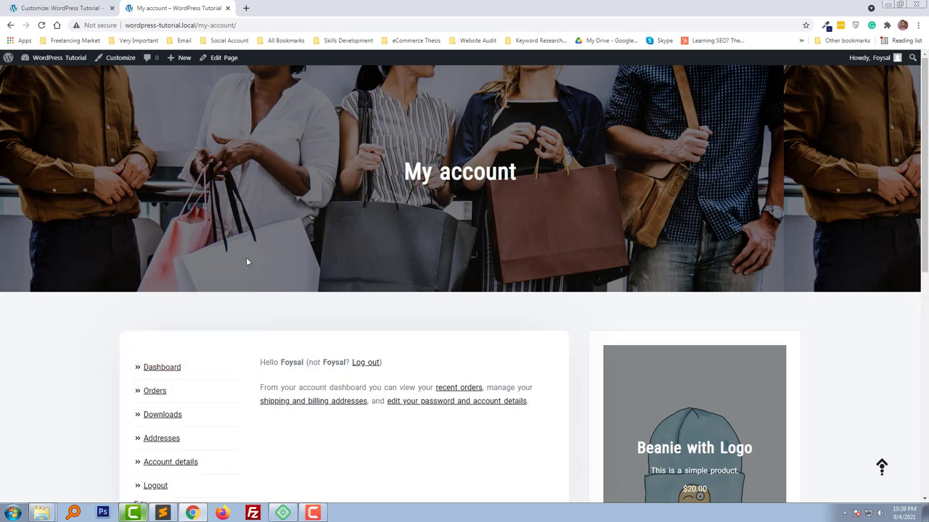
scroll(394, 227, down, 3)
scroll(393, 240, down, 3)
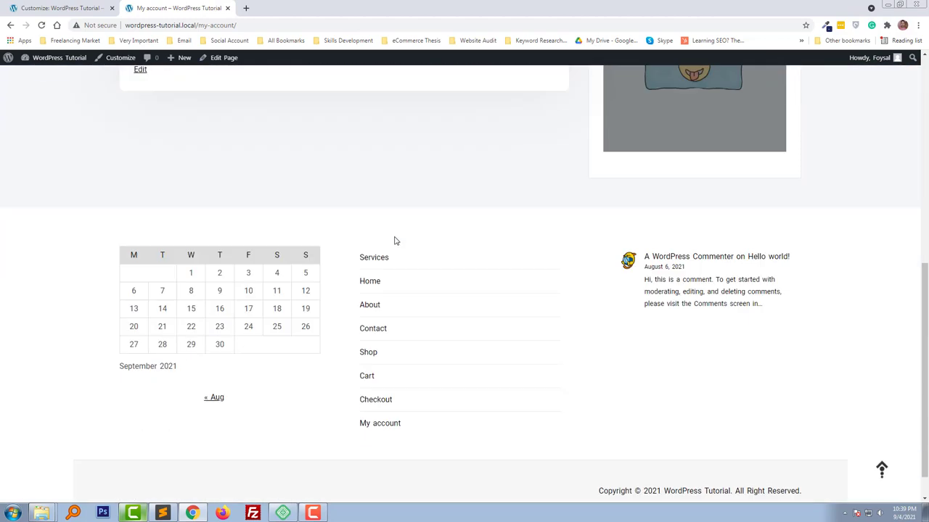
scroll(394, 247, up, 1)
scroll(290, 247, up, 5)
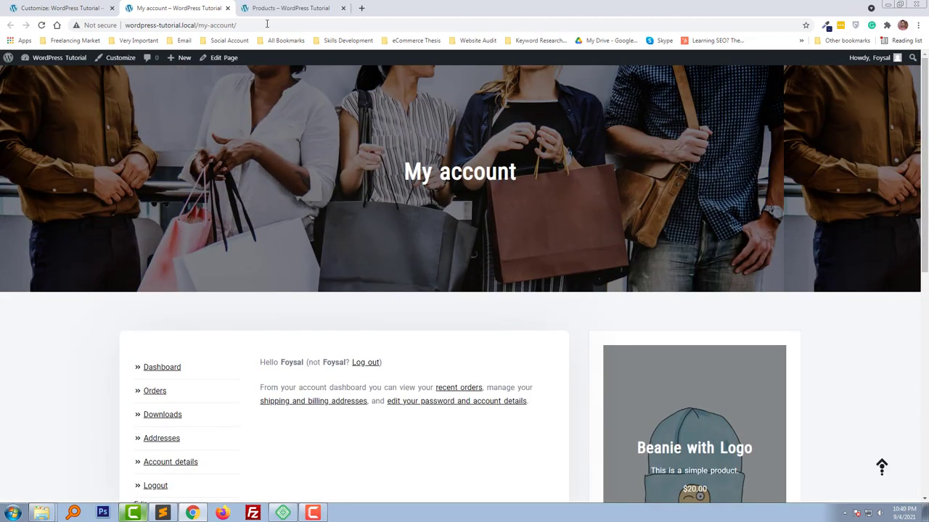
- Switch to the Products tab to check the My Shop page still shows its header
click(269, 8)
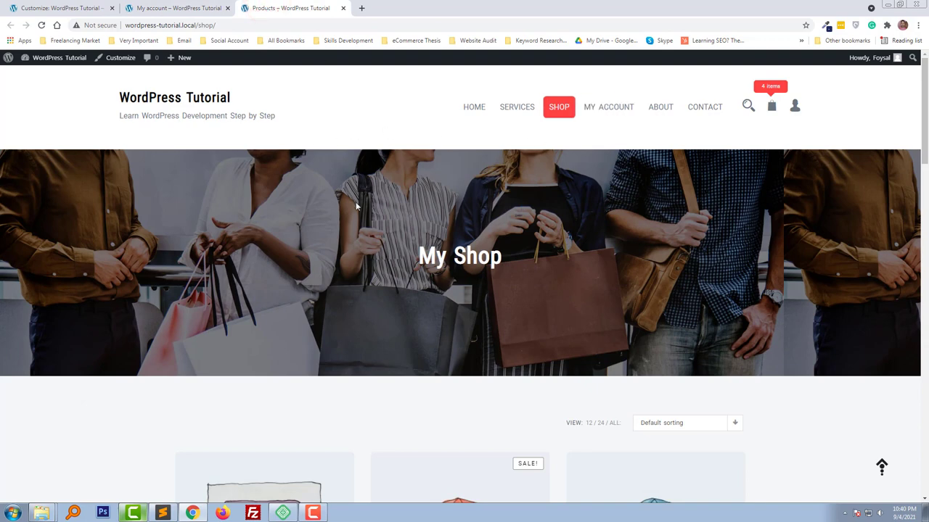